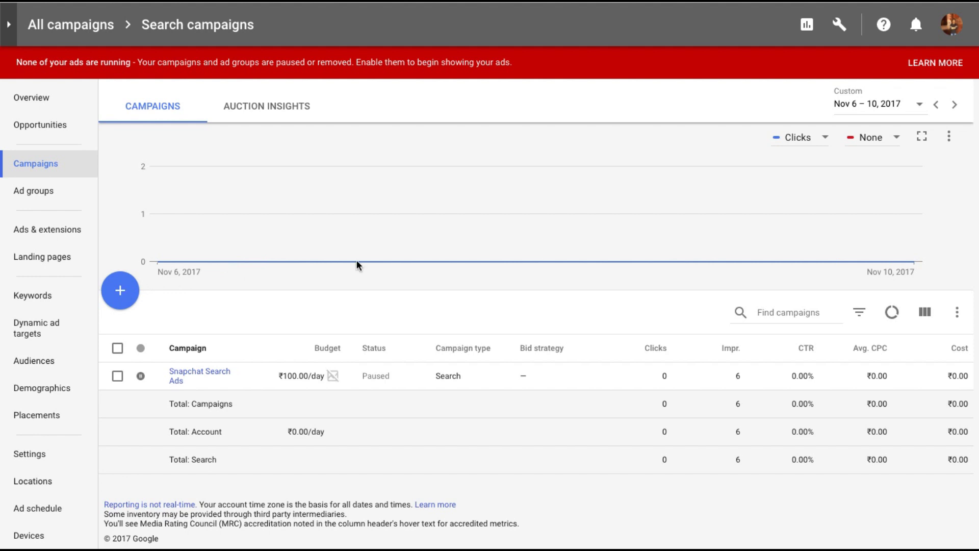
Create a new Search Network campaign with the 'Visit your website' goal
{"action": "left_click", "coordinate": [120, 295]}
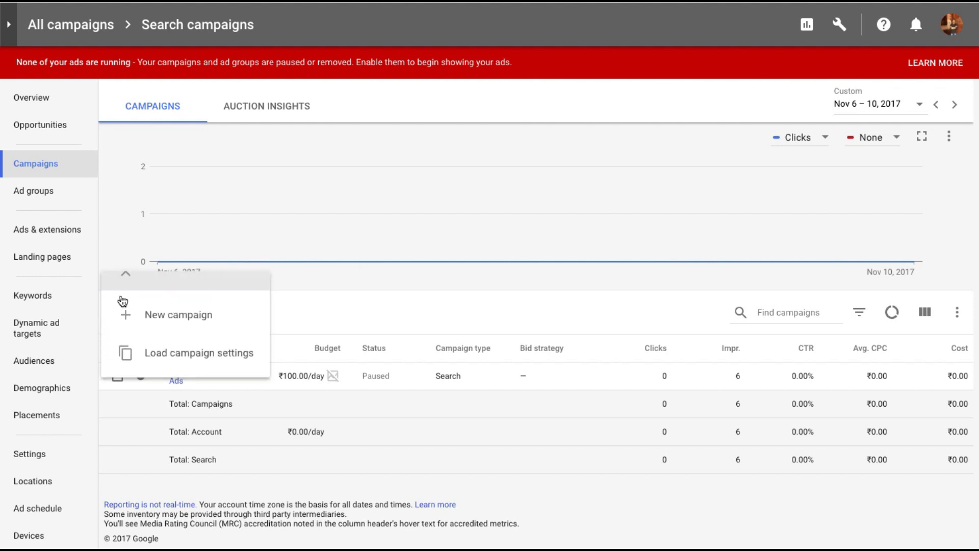
{"action": "left_click", "coordinate": [167, 339]}
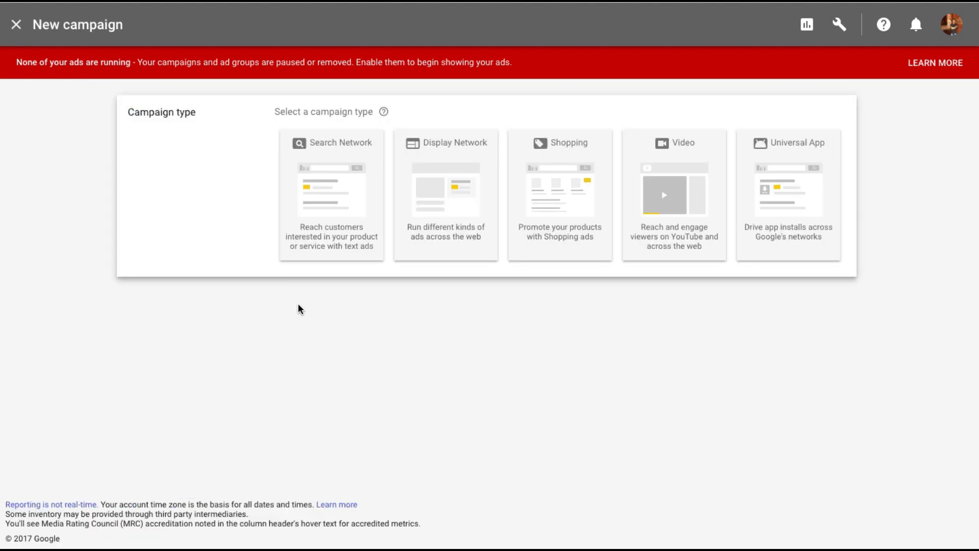
{"action": "left_click", "coordinate": [328, 174]}
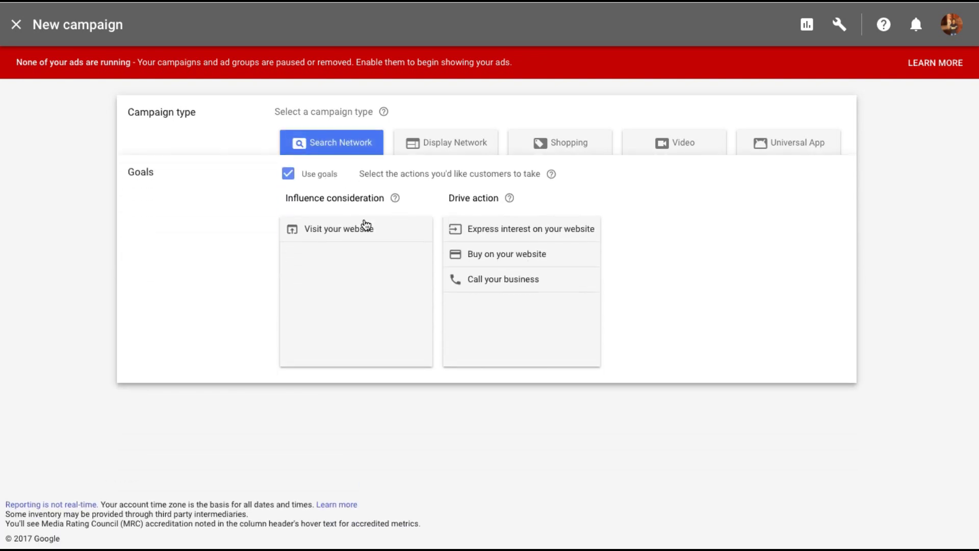
{"action": "left_click", "coordinate": [328, 230]}
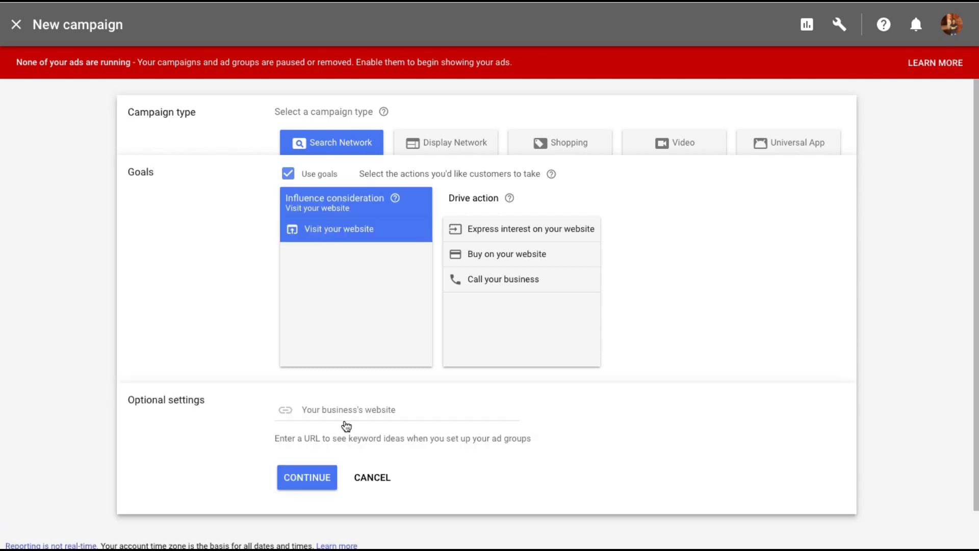
{"action": "scroll", "coordinate": [347, 427], "scroll_direction": "down", "scroll_amount": 2}
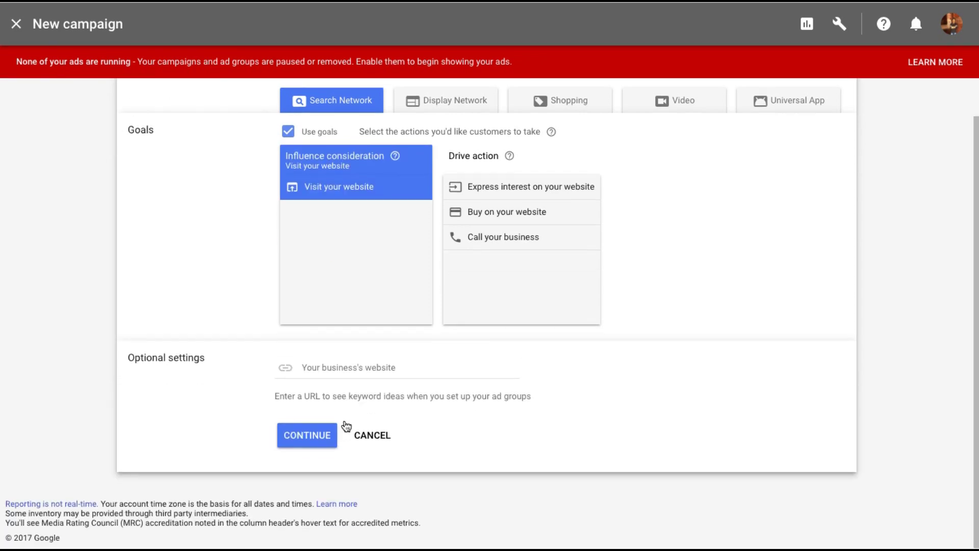
Name the campaign 'Dynamic Search Ad - Entire Website' and exclude the Google Display Network
{"action": "left_click", "coordinate": [308, 437]}
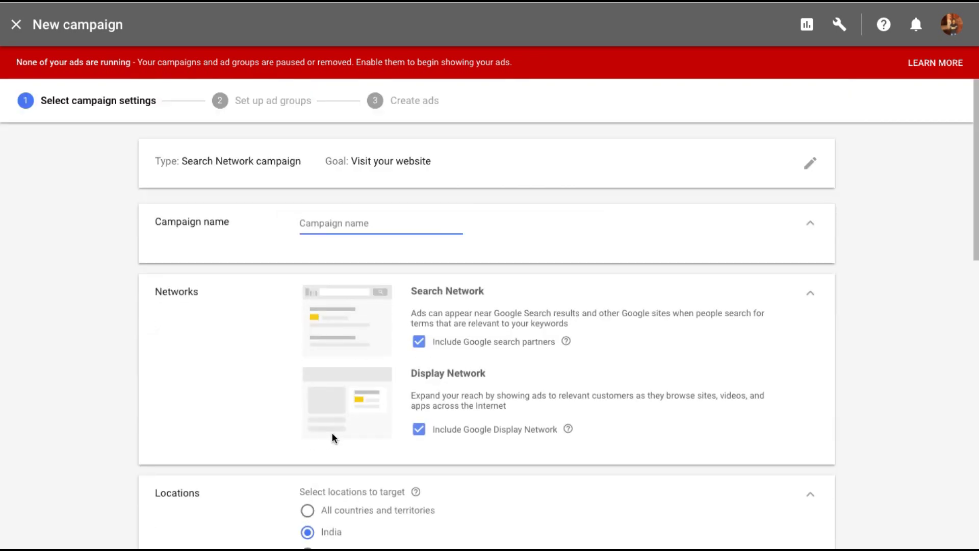
{"action": "type", "text": "Dynamic Search Ad - Entire Website"}
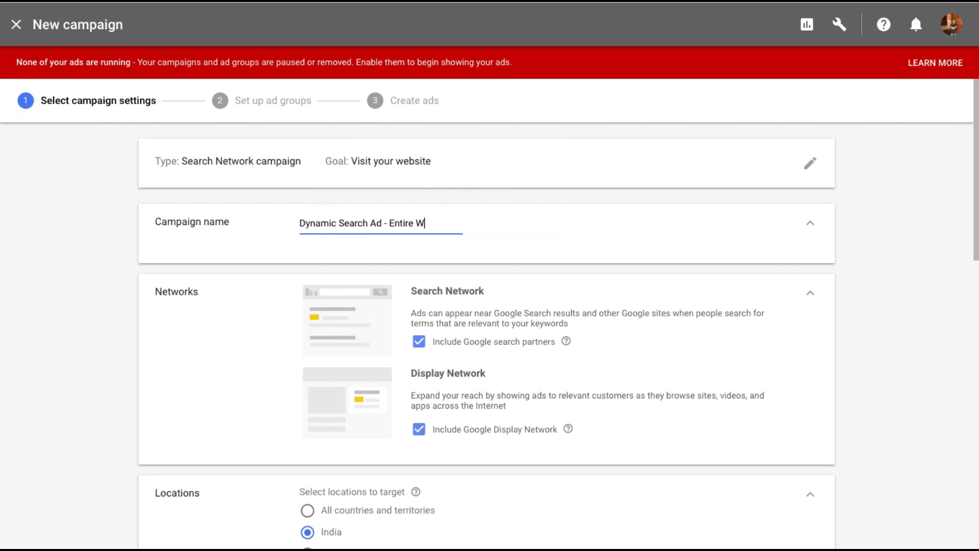
{"action": "scroll", "coordinate": [352, 428], "scroll_direction": "down", "scroll_amount": 1}
{"action": "scroll", "coordinate": [351, 427], "scroll_direction": "down", "scroll_amount": 1}
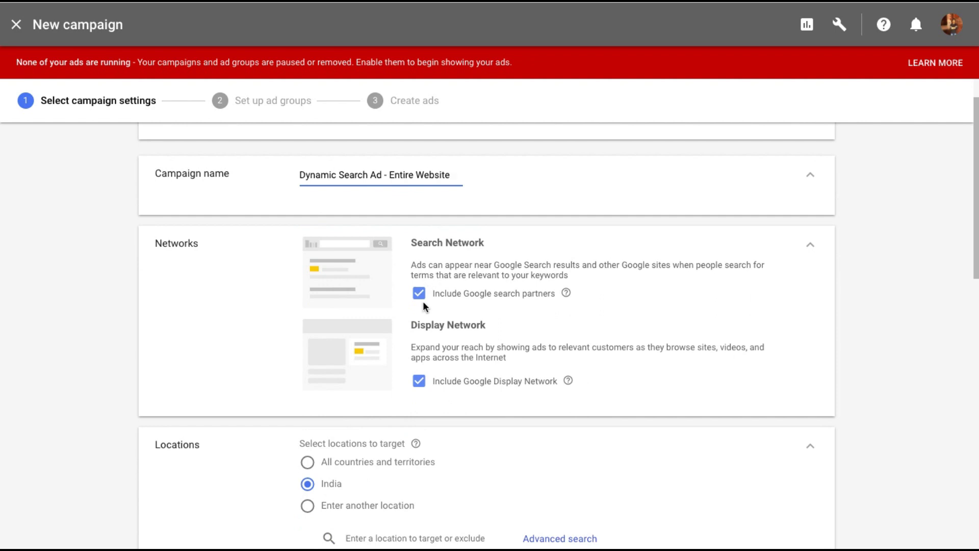
{"action": "left_click", "coordinate": [419, 380]}
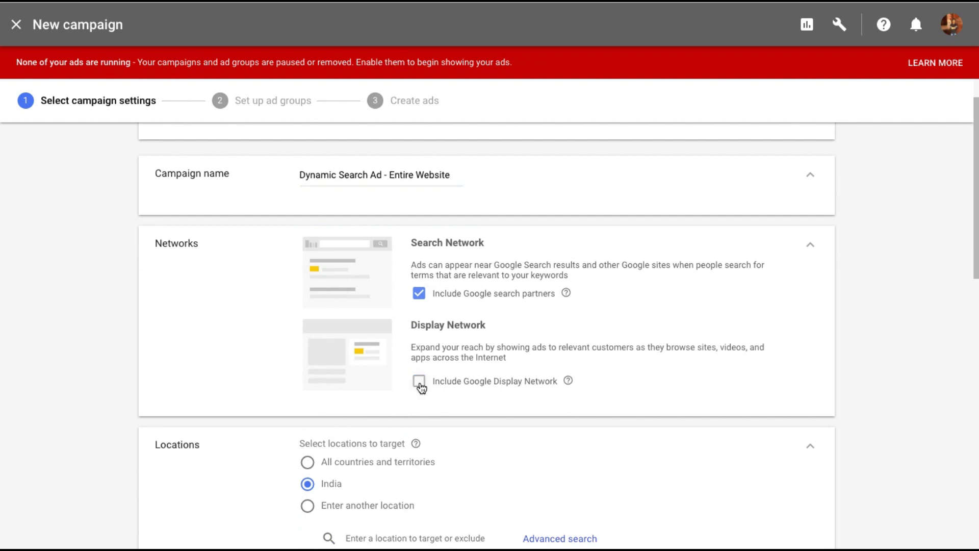
Set the campaign's daily budget to ₹100
{"action": "scroll", "coordinate": [419, 387], "scroll_direction": "down", "scroll_amount": 2}
{"action": "scroll", "coordinate": [419, 387], "scroll_direction": "down", "scroll_amount": 2}
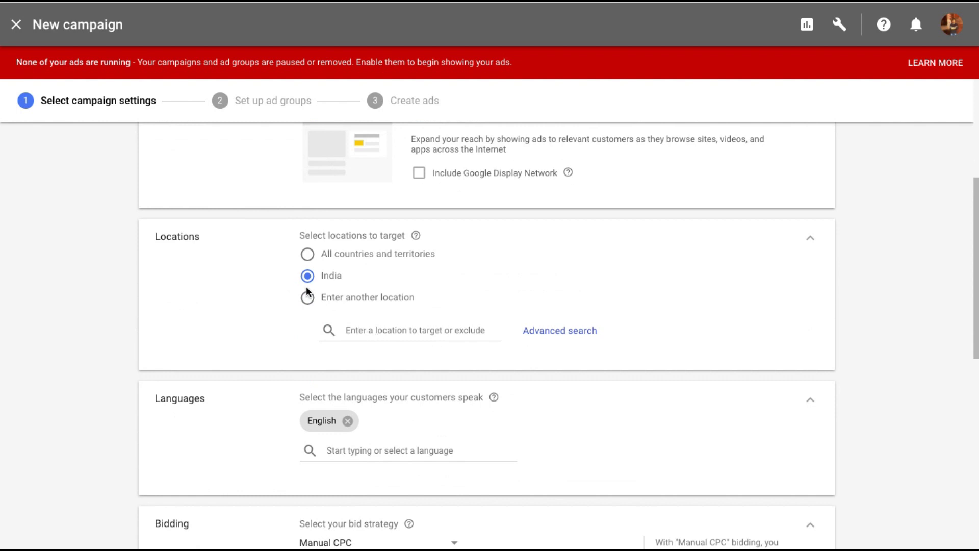
{"action": "scroll", "coordinate": [307, 289], "scroll_direction": "down", "scroll_amount": 2}
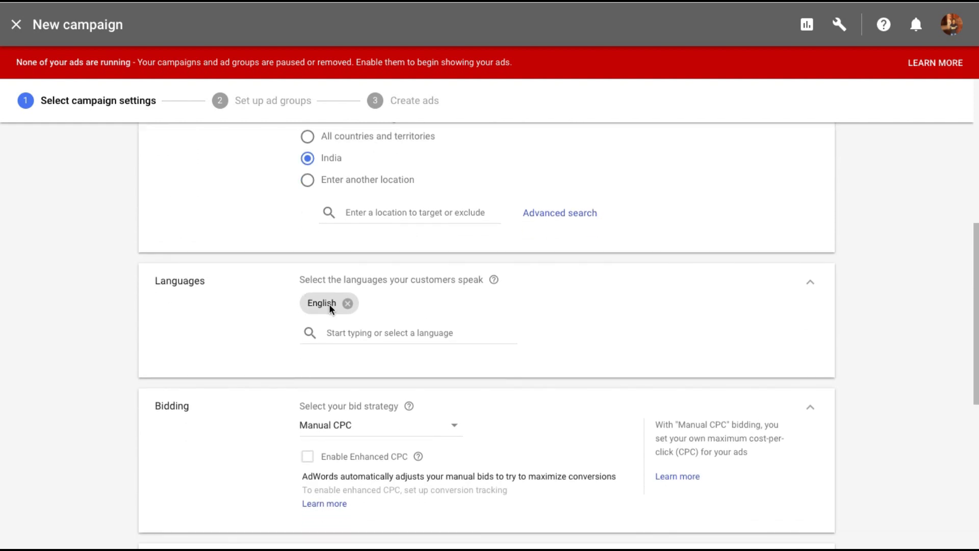
{"action": "scroll", "coordinate": [329, 304], "scroll_direction": "down", "scroll_amount": 2}
{"action": "scroll", "coordinate": [329, 305], "scroll_direction": "down", "scroll_amount": 1}
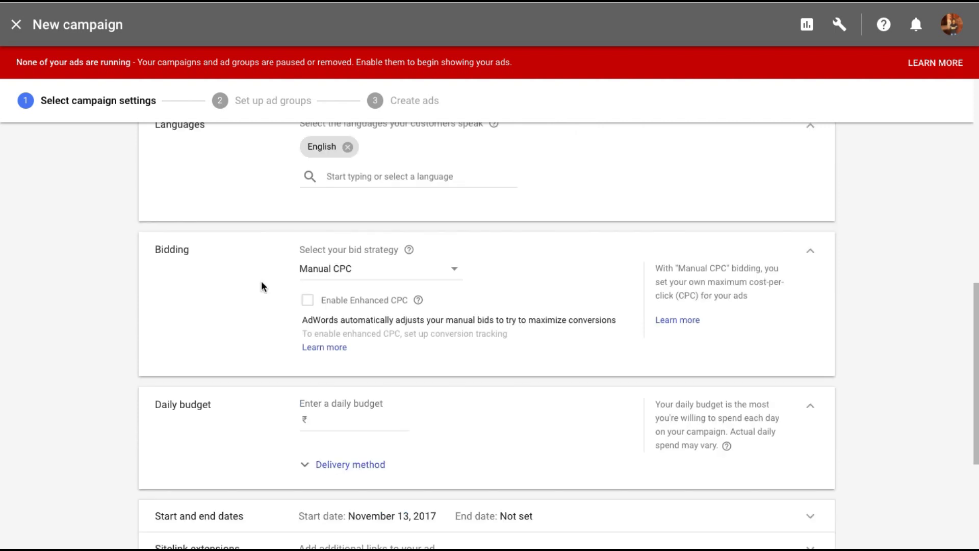
{"action": "scroll", "coordinate": [261, 281], "scroll_direction": "down", "scroll_amount": 1}
{"action": "scroll", "coordinate": [261, 286], "scroll_direction": "down", "scroll_amount": 1}
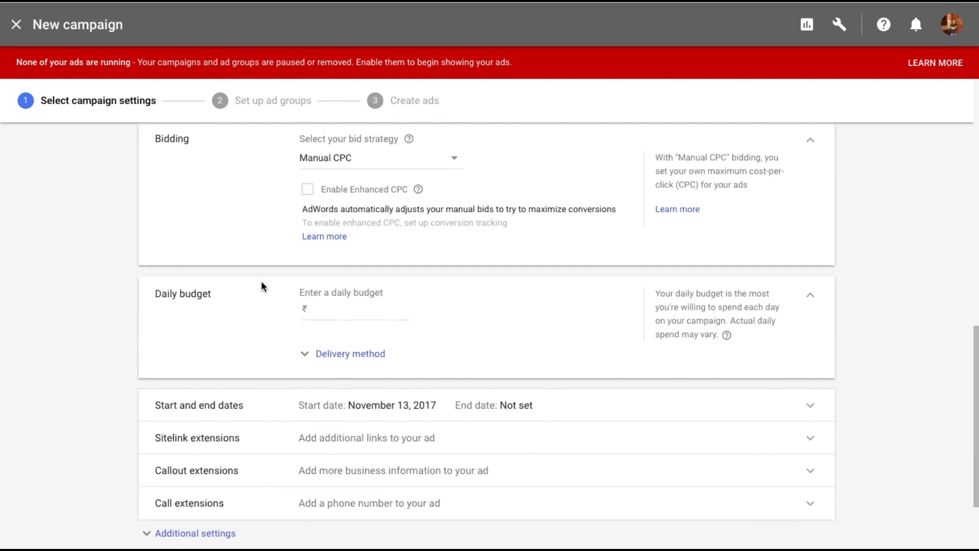
{"action": "left_click", "coordinate": [332, 313]}
{"action": "type", "text": "100"}
{"action": "left_click", "coordinate": [204, 359]}
Expand Additional settings to review start date, end date and ad scheduling
{"action": "scroll", "coordinate": [203, 358], "scroll_direction": "down", "scroll_amount": 2}
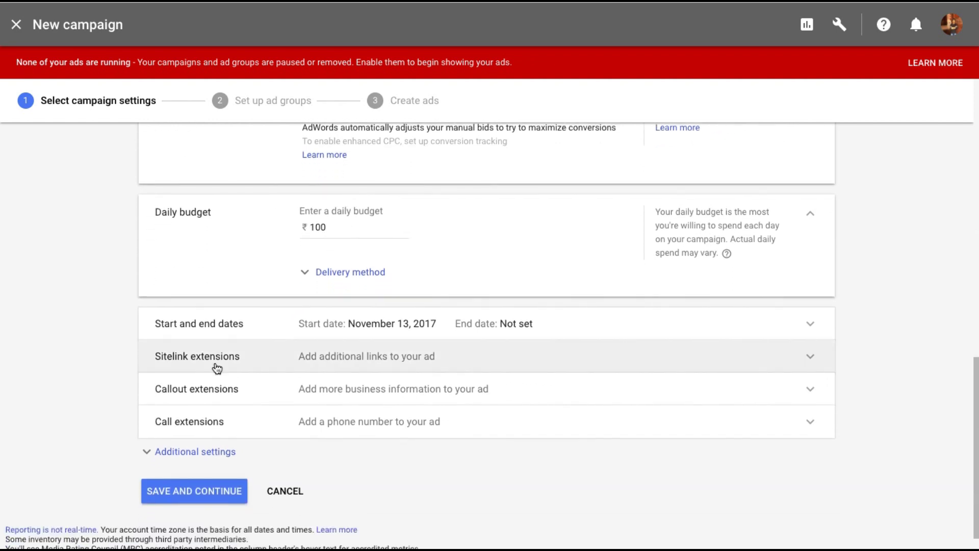
{"action": "left_click", "coordinate": [181, 450]}
{"action": "scroll", "coordinate": [186, 251], "scroll_direction": "down", "scroll_amount": 3}
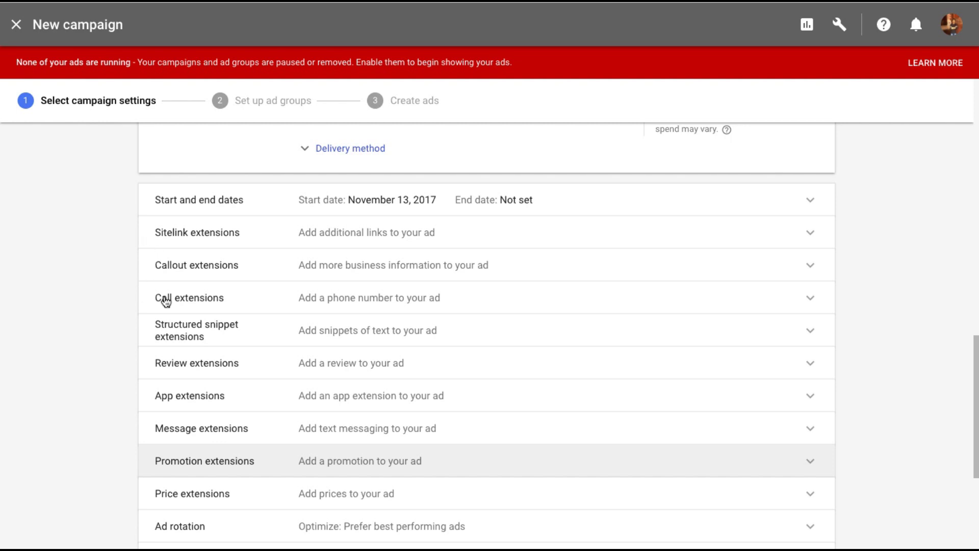
{"action": "scroll", "coordinate": [131, 417], "scroll_direction": "down", "scroll_amount": 2}
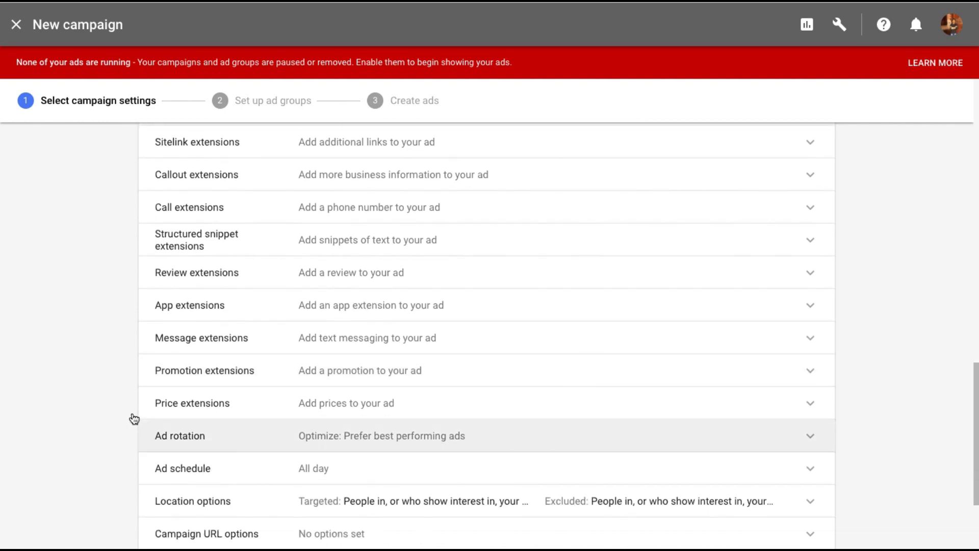
{"action": "scroll", "coordinate": [133, 415], "scroll_direction": "down", "scroll_amount": 3}
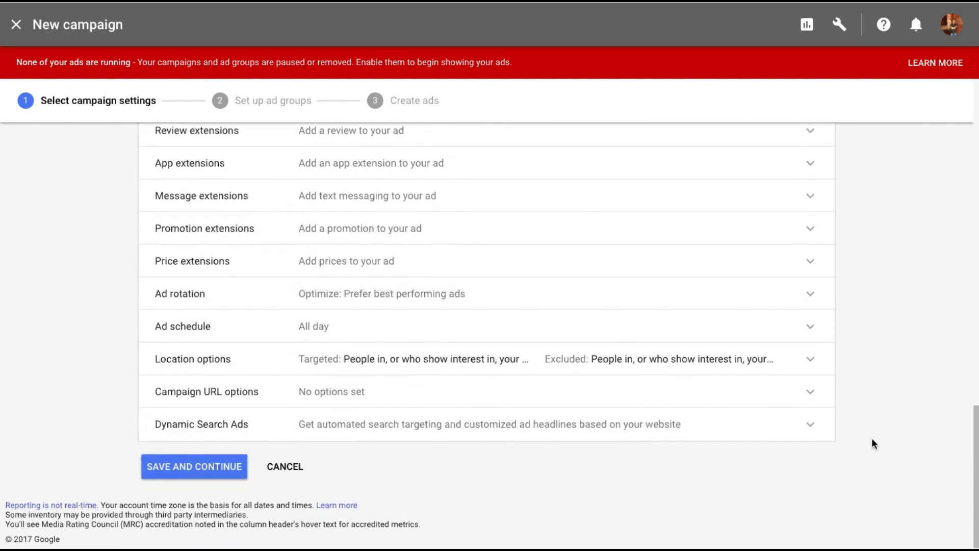
Enable Dynamic Search Ads for the campaign with the domain virenbaid.com
{"action": "left_click", "coordinate": [811, 426]}
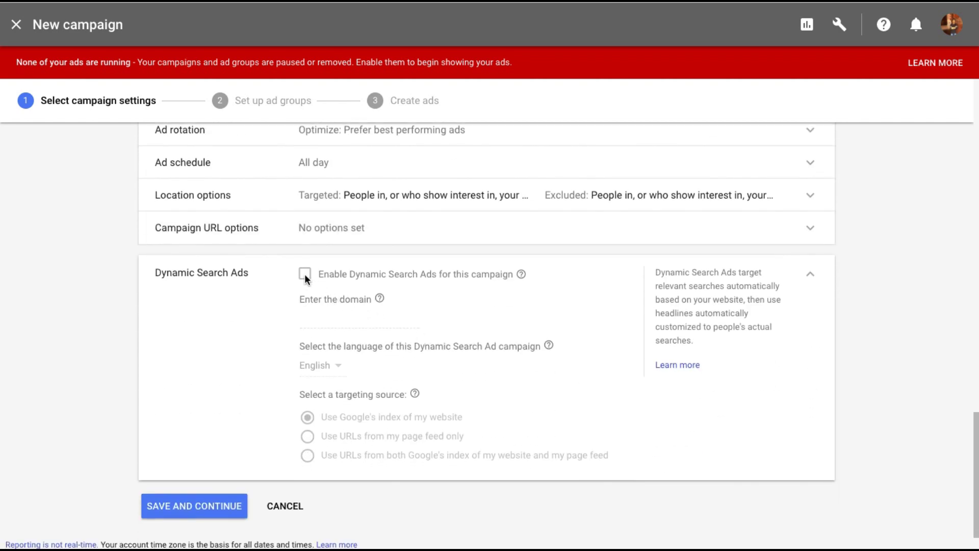
{"action": "left_click", "coordinate": [304, 274]}
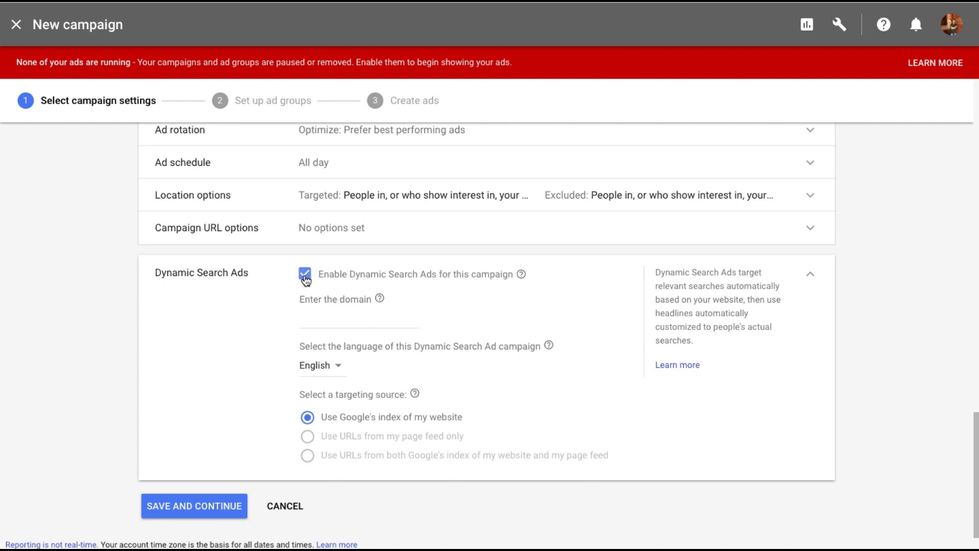
{"action": "left_click", "coordinate": [331, 317]}
{"action": "type", "text": "virenbaid.com"}
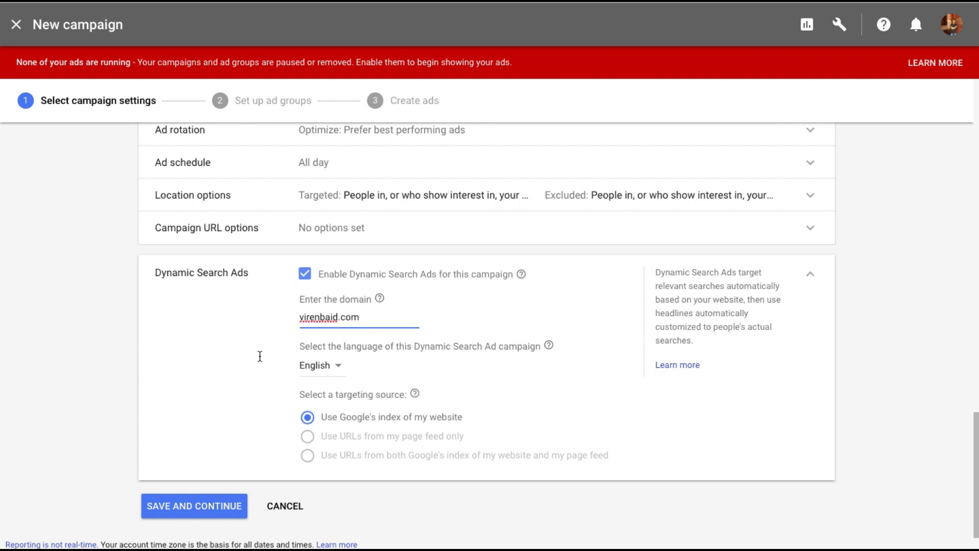
{"action": "left_click", "coordinate": [260, 358]}
{"action": "scroll", "coordinate": [260, 360], "scroll_direction": "down", "scroll_amount": 1}
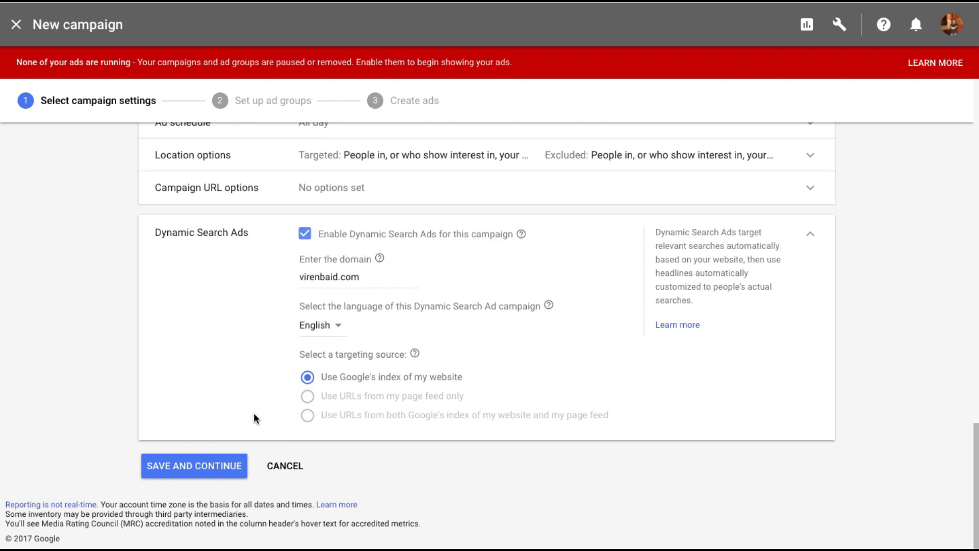
{"action": "left_click", "coordinate": [841, 30]}
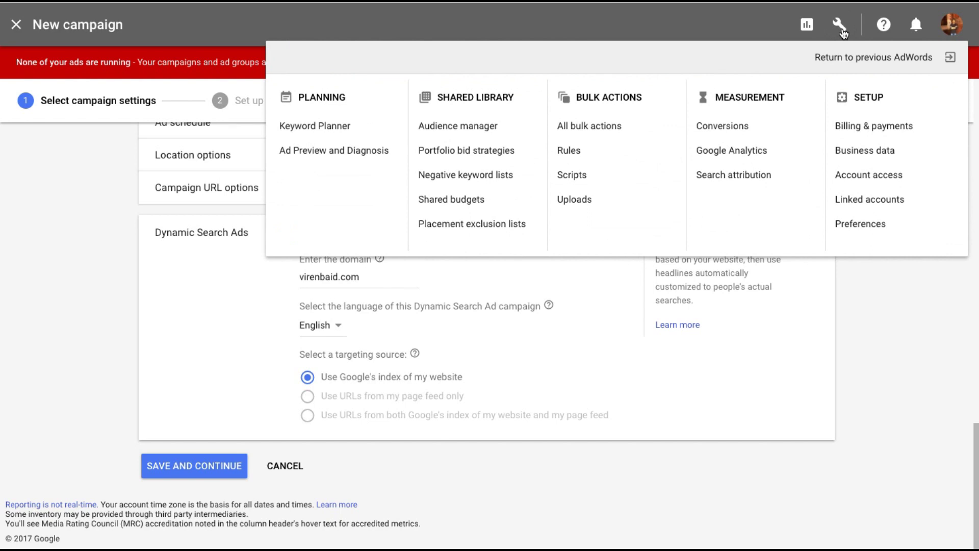
In Business data, start a new page feed and select its Name field
{"action": "left_click", "coordinate": [852, 152]}
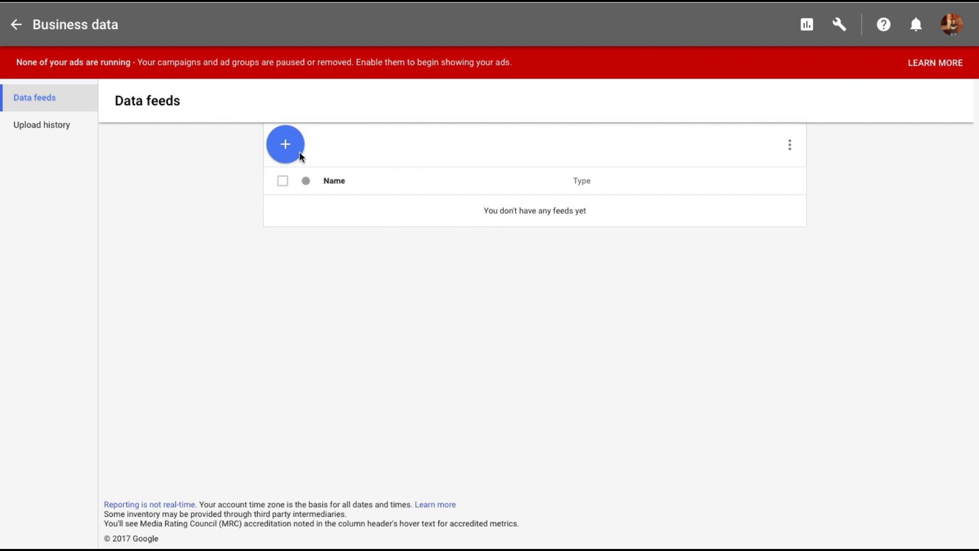
{"action": "left_click", "coordinate": [287, 143]}
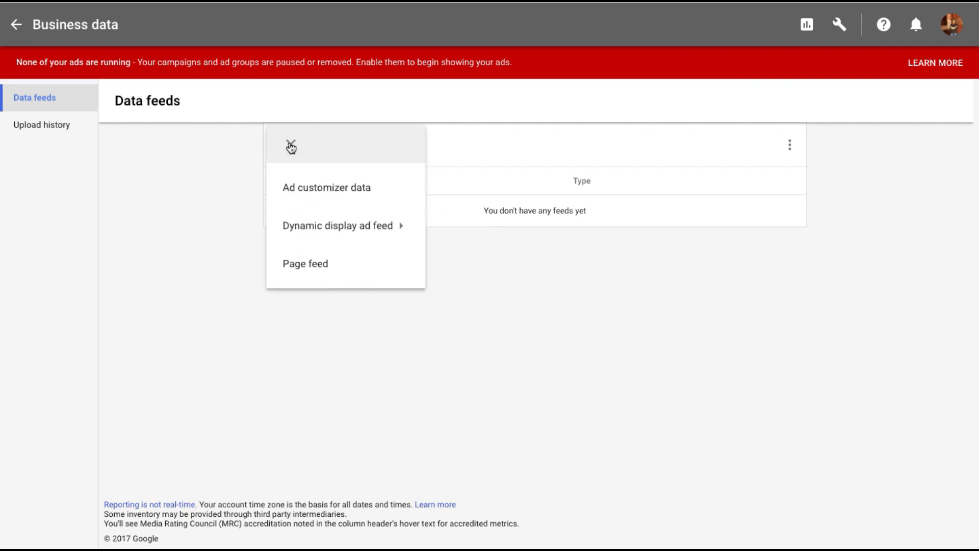
{"action": "left_click", "coordinate": [296, 265]}
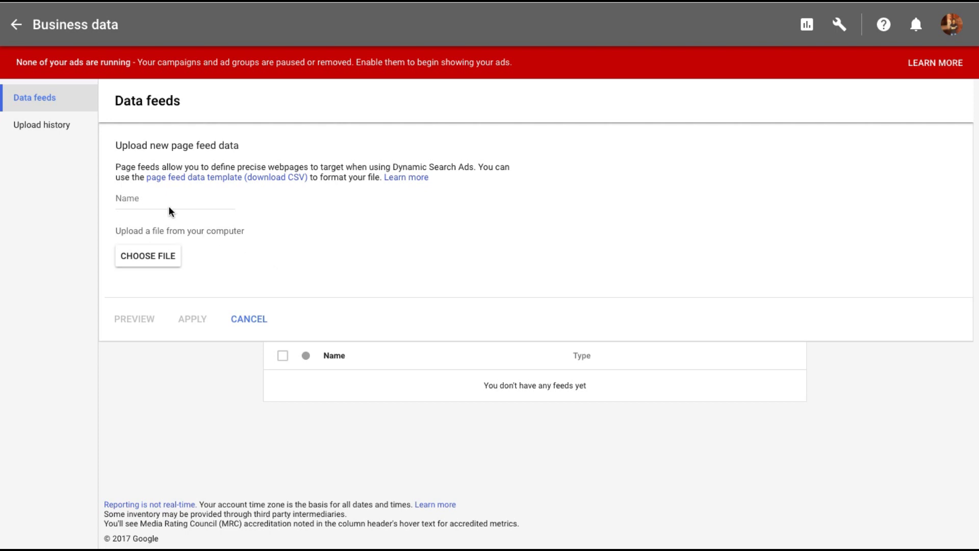
{"action": "left_click", "coordinate": [169, 209]}
Return to the campaign settings and save them to proceed to ad groups
{"action": "left_click", "coordinate": [16, 25]}
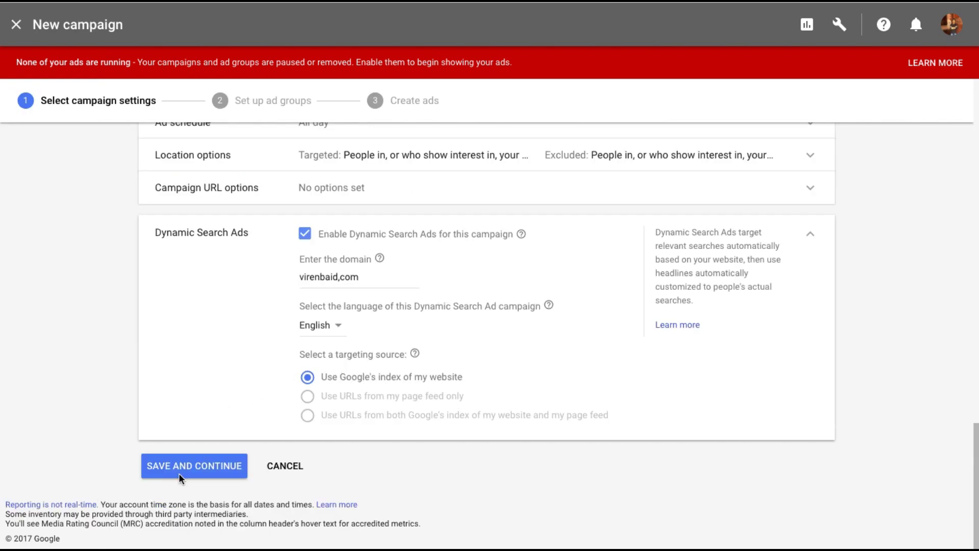
{"action": "left_click", "coordinate": [201, 465]}
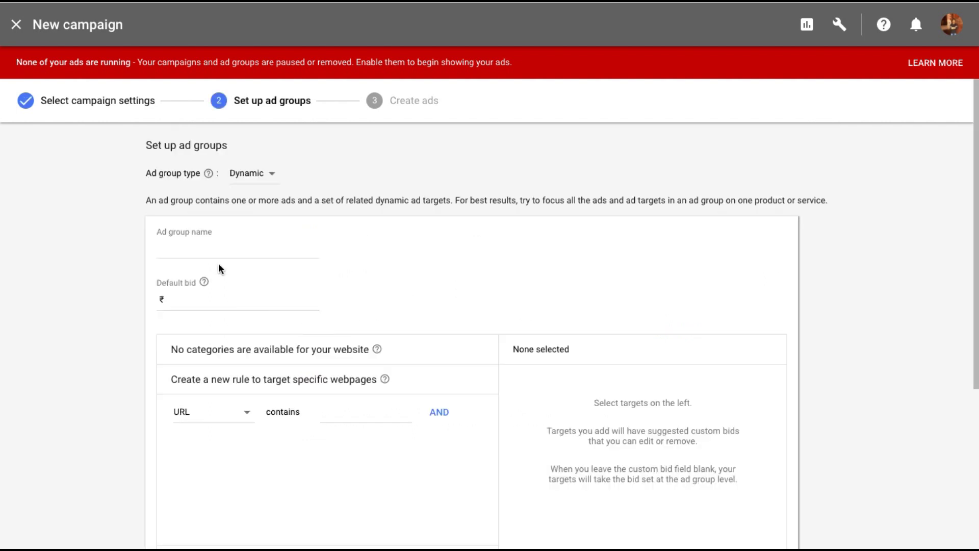
Create a Dynamic ad group named 'Facebook Content' with a ₹3 default bid
{"action": "left_click", "coordinate": [258, 176]}
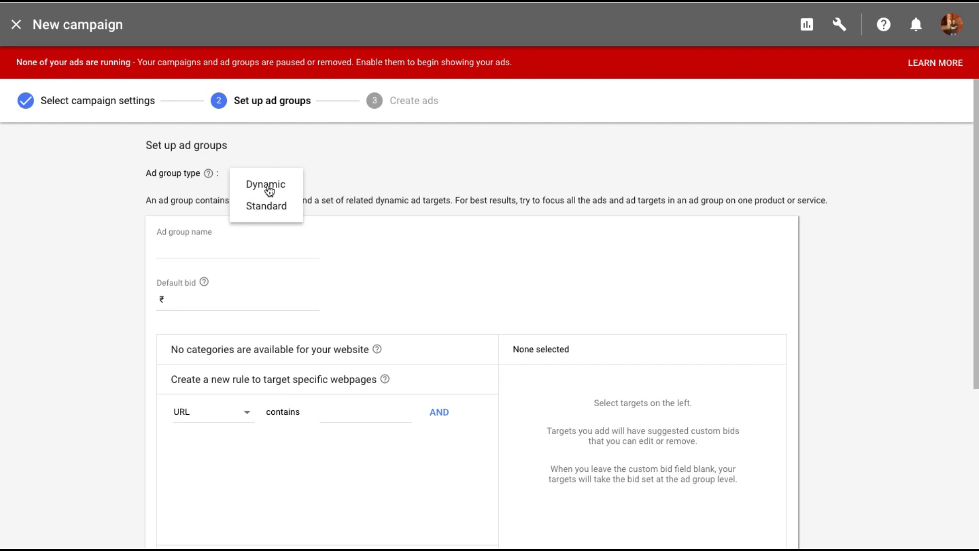
{"action": "left_click", "coordinate": [267, 185]}
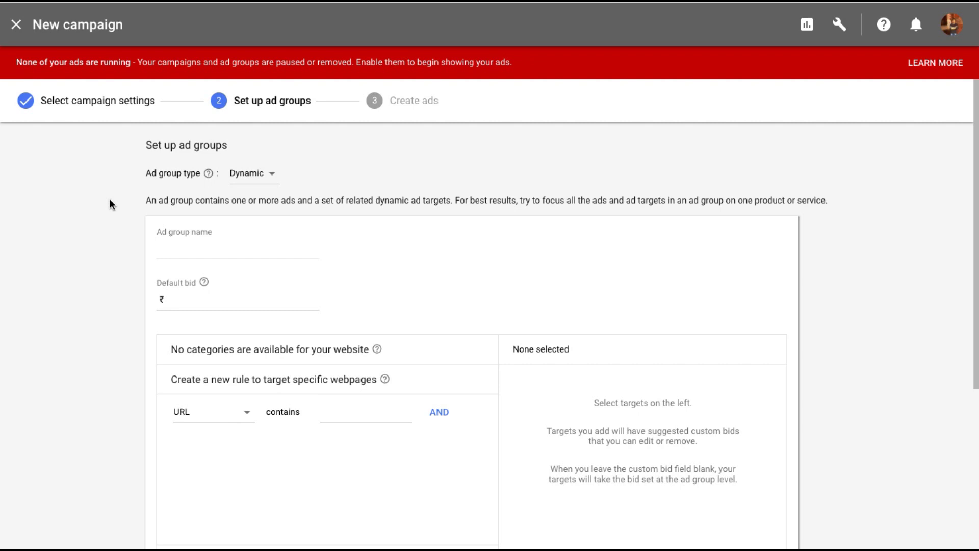
{"action": "left_click", "coordinate": [188, 256]}
{"action": "type", "text": "Entire Site"}
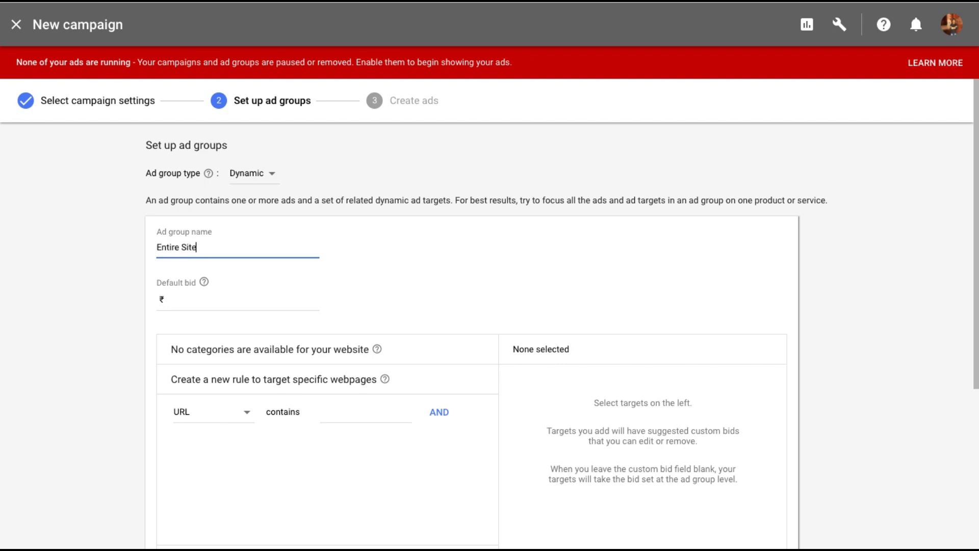
{"action": "key", "text": "BackSpace"}
{"action": "key", "text": "BackSpace"}
{"action": "key", "text": "BackSpace"}
{"action": "key", "text": "BackSpace"}
{"action": "key", "text": "BackSpace"}
{"action": "key", "text": "BackSpace"}
{"action": "key", "text": "BackSpace"}
{"action": "key", "text": "BackSpace"}
{"action": "key", "text": "BackSpace"}
{"action": "key", "text": "BackSpace"}
{"action": "key", "text": "BackSpace"}
{"action": "type", "text": "Facebook Content"}
{"action": "left_click", "coordinate": [189, 292]}
{"action": "left_click", "coordinate": [184, 297]}
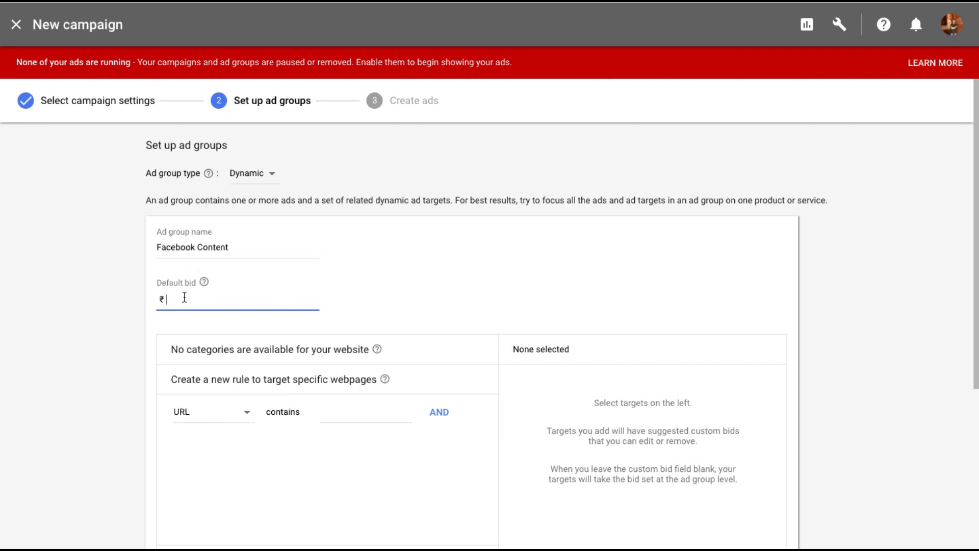
{"action": "type", "text": "3"}
{"action": "left_click", "coordinate": [72, 325]}
Add a webpage targeting rule for URLs containing 'facebook'
{"action": "scroll", "coordinate": [135, 349], "scroll_direction": "down", "scroll_amount": 2}
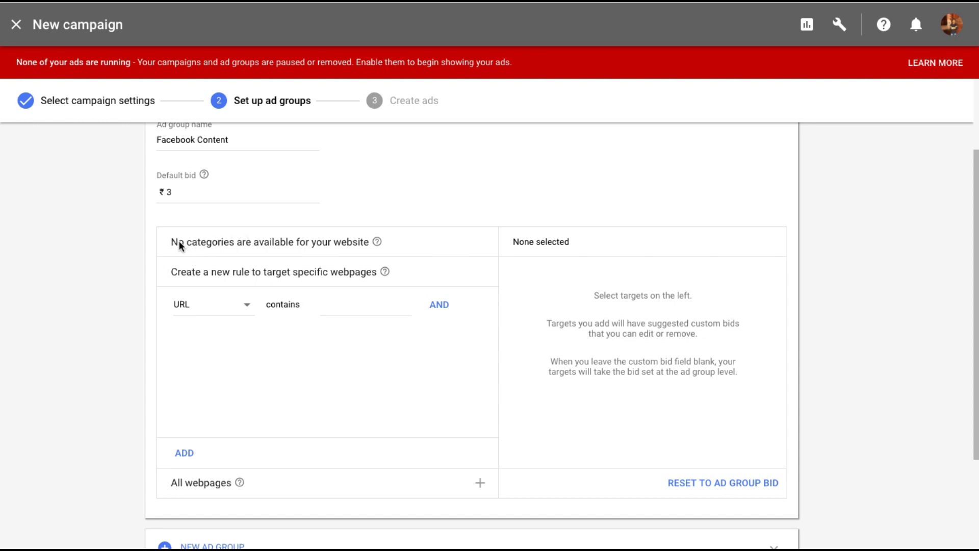
{"action": "scroll", "coordinate": [222, 345], "scroll_direction": "down", "scroll_amount": 1}
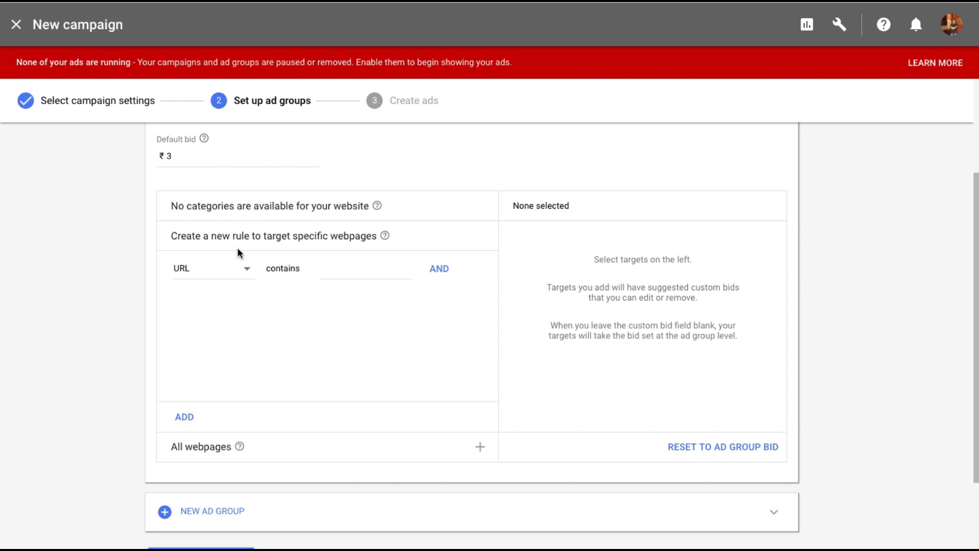
{"action": "left_click", "coordinate": [354, 269]}
{"action": "type", "text": "facebook"}
{"action": "left_click", "coordinate": [327, 331]}
Rename the ad group to 'Entire Website'
{"action": "scroll", "coordinate": [327, 331], "scroll_direction": "up", "scroll_amount": 1}
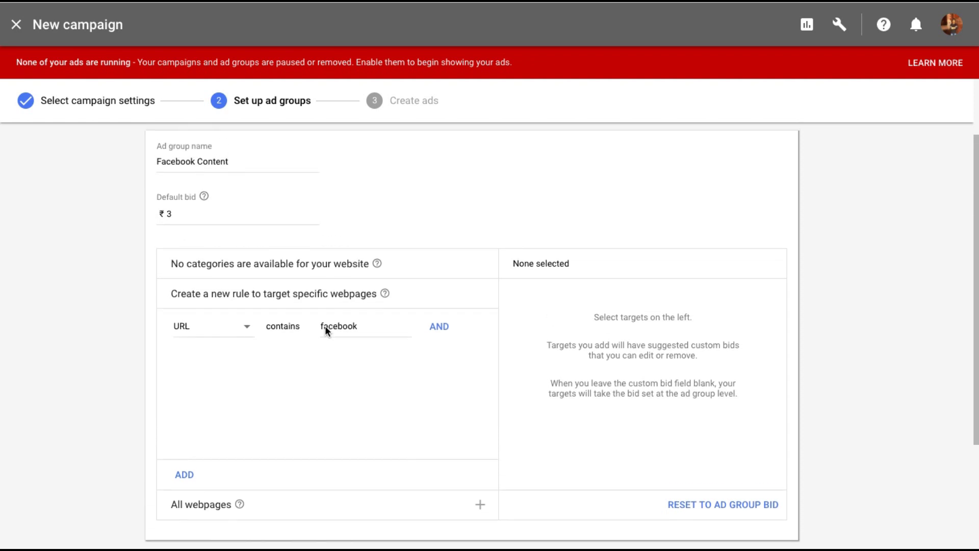
{"action": "left_click", "coordinate": [254, 163]}
{"action": "key", "text": "ctrl+a"}
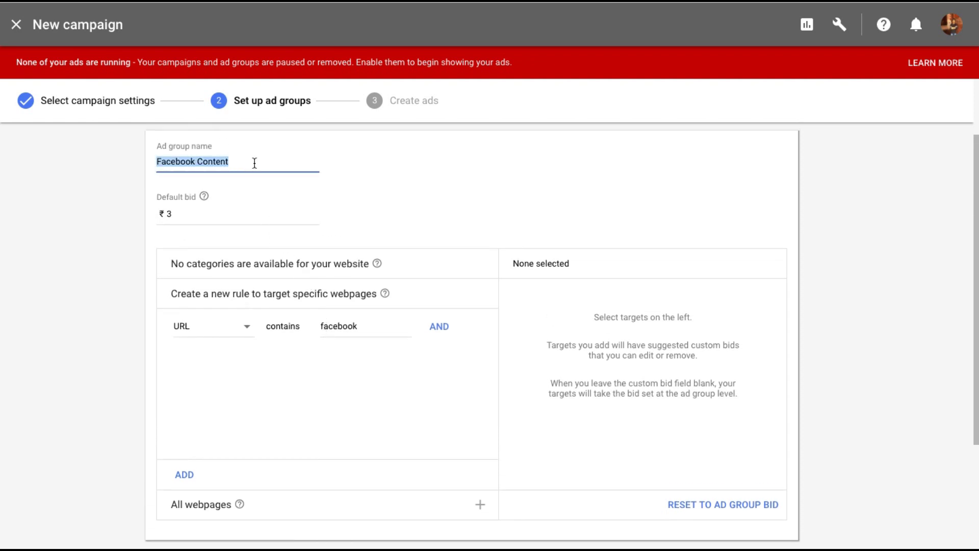
{"action": "type", "text": "Entire"}
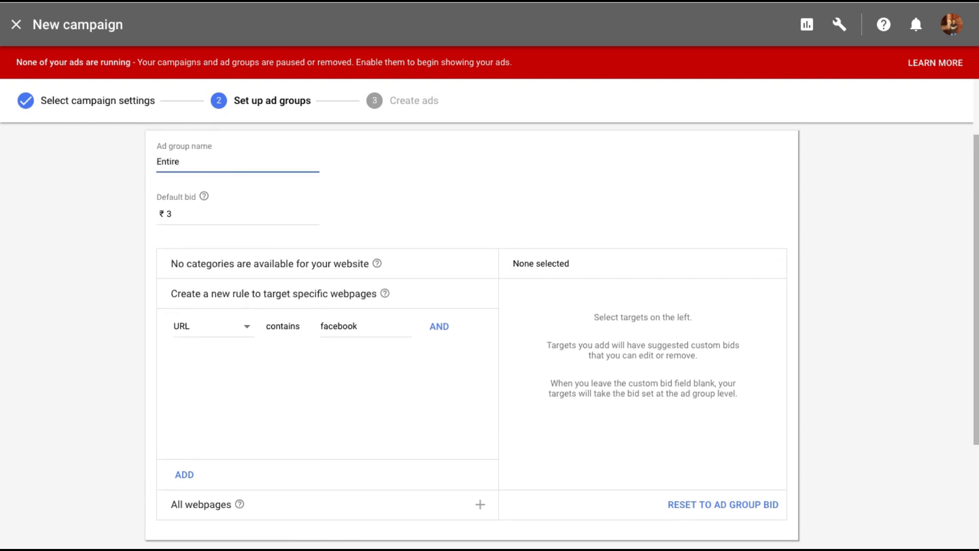
{"action": "type", "text": " Website"}
Target all webpages within the website with a ₹3 bid
{"action": "scroll", "coordinate": [209, 289], "scroll_direction": "down", "scroll_amount": 2}
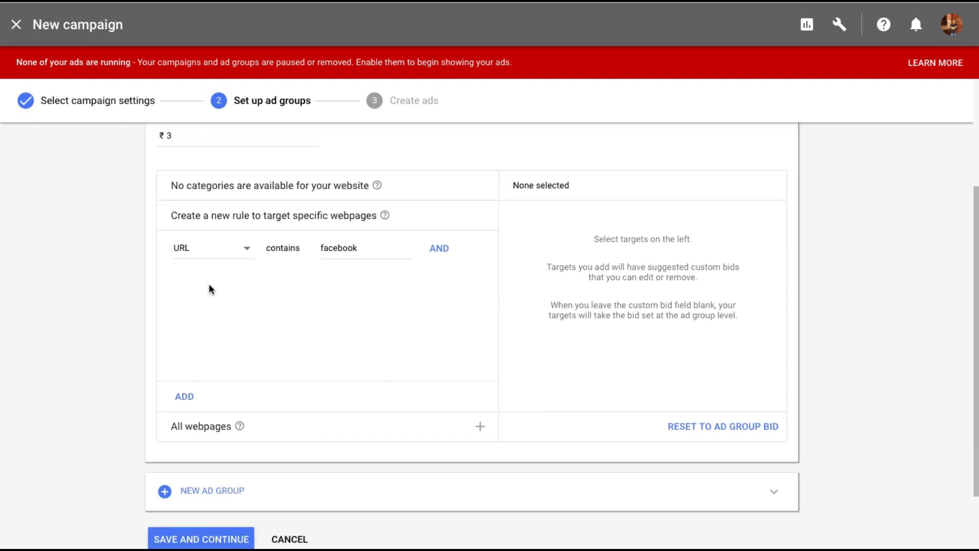
{"action": "left_click", "coordinate": [356, 427]}
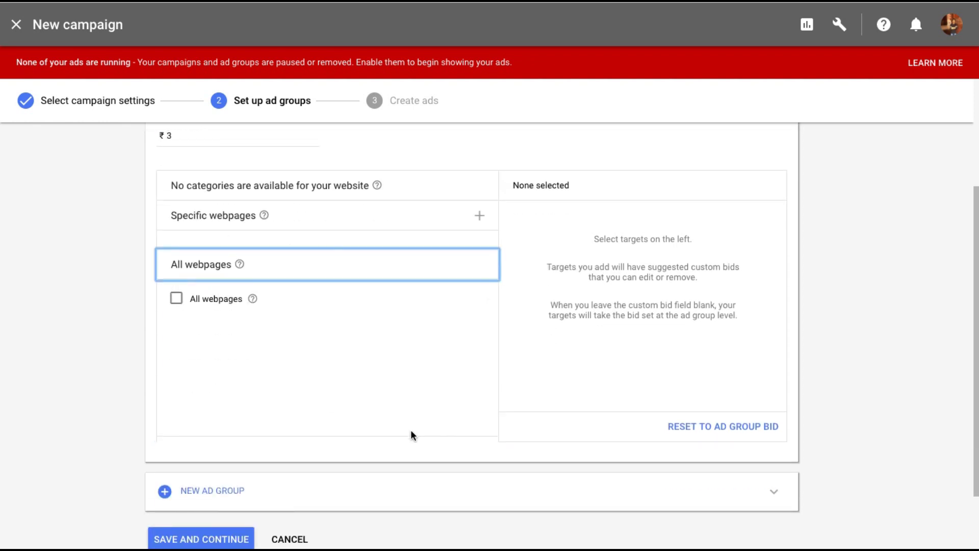
{"action": "left_click", "coordinate": [174, 279]}
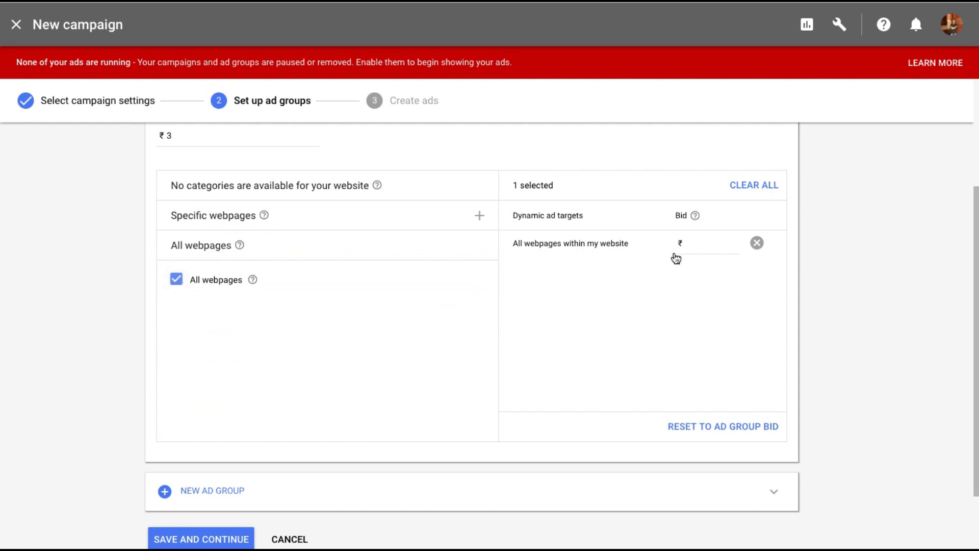
{"action": "left_click", "coordinate": [692, 247]}
{"action": "type", "text": "3"}
{"action": "left_click", "coordinate": [842, 358]}
Save the 'Entire Website' ad group and continue to ad creation
{"action": "scroll", "coordinate": [842, 356], "scroll_direction": "down", "scroll_amount": 2}
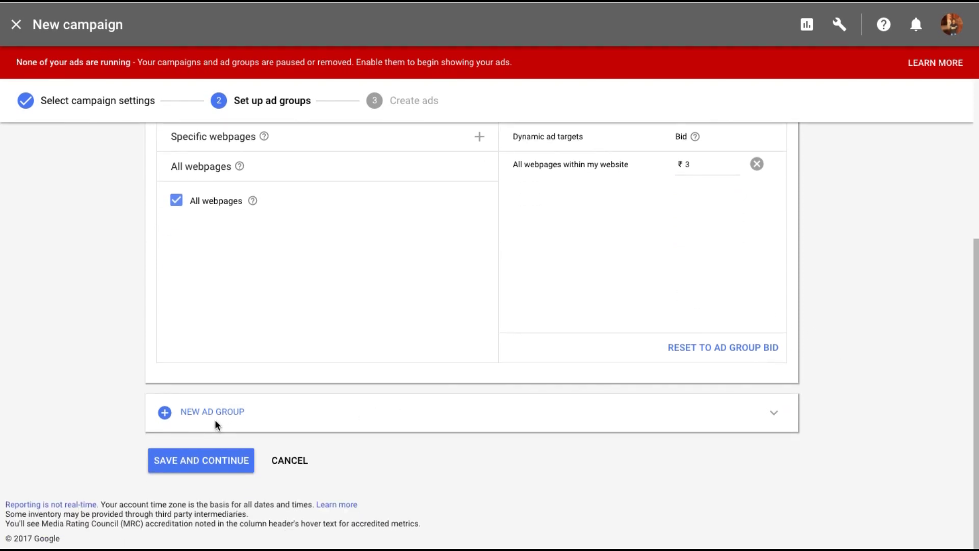
{"action": "scroll", "coordinate": [131, 345], "scroll_direction": "up", "scroll_amount": 5}
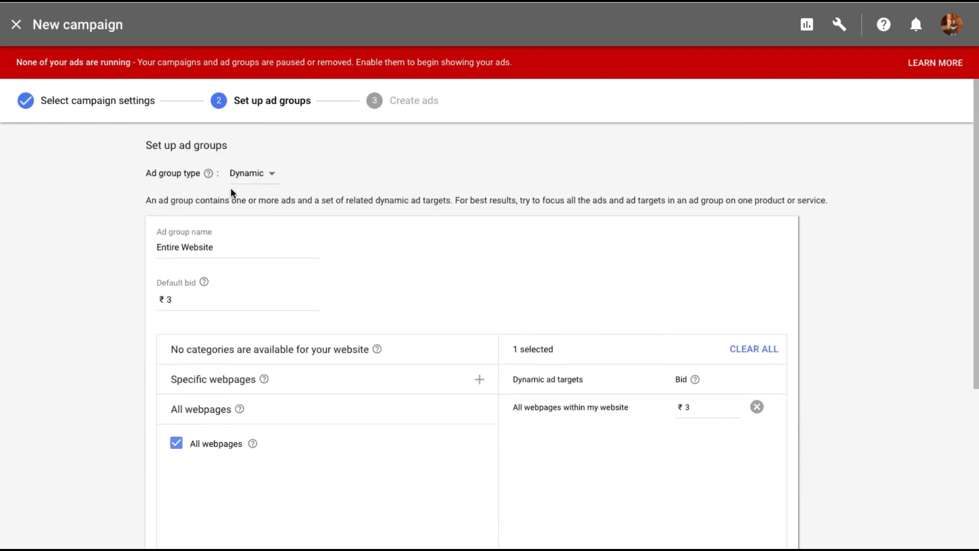
{"action": "scroll", "coordinate": [136, 262], "scroll_direction": "down", "scroll_amount": 5}
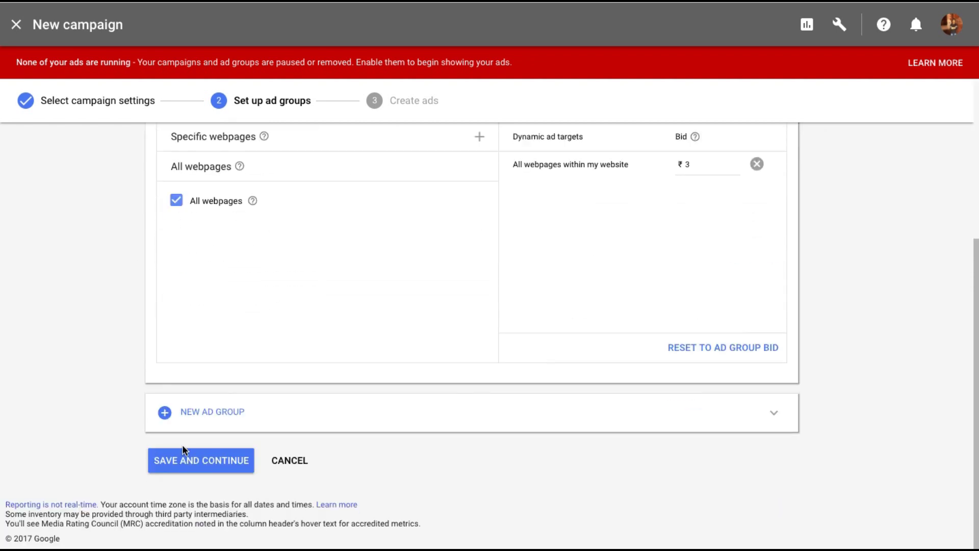
{"action": "left_click", "coordinate": [190, 465]}
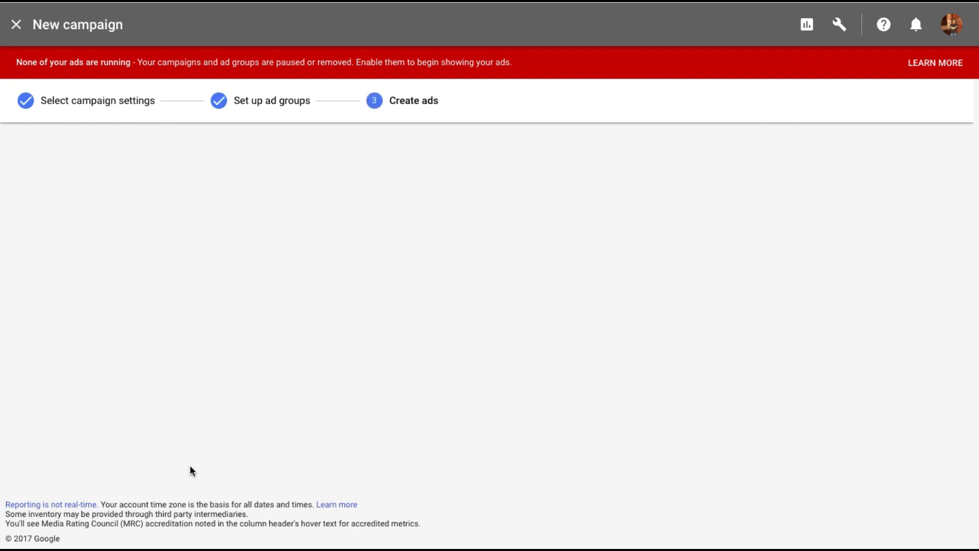
Create a dynamic search ad described 'Quick and easy video tutorials to help you with your marketing needs.' and save it
{"action": "left_click", "coordinate": [225, 292]}
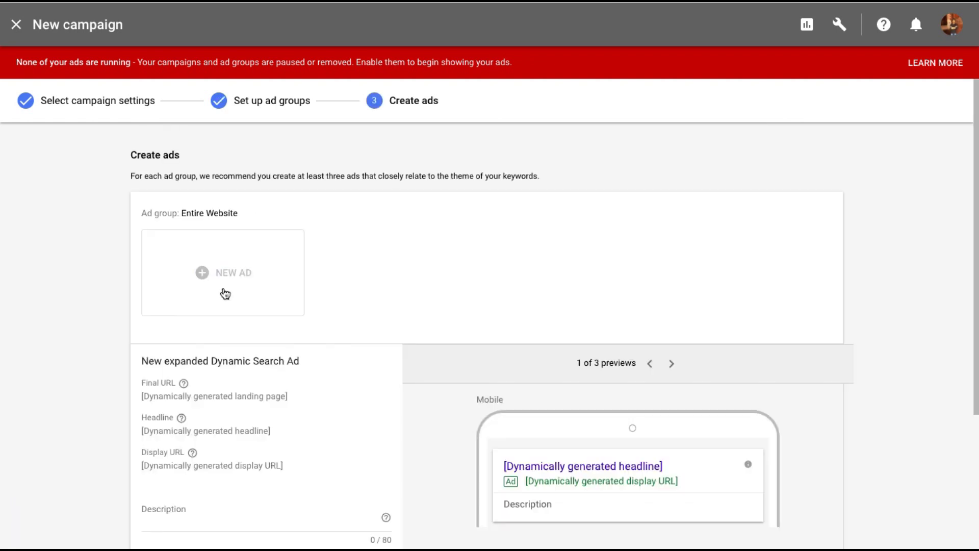
{"action": "scroll", "coordinate": [225, 293], "scroll_direction": "down", "scroll_amount": 3}
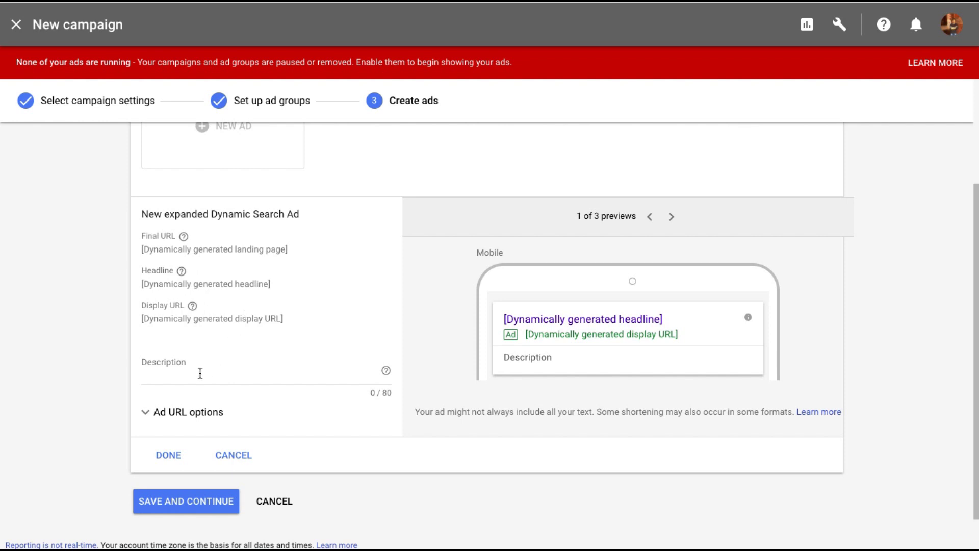
{"action": "scroll", "coordinate": [199, 372], "scroll_direction": "down", "scroll_amount": 1}
{"action": "left_click", "coordinate": [162, 329]}
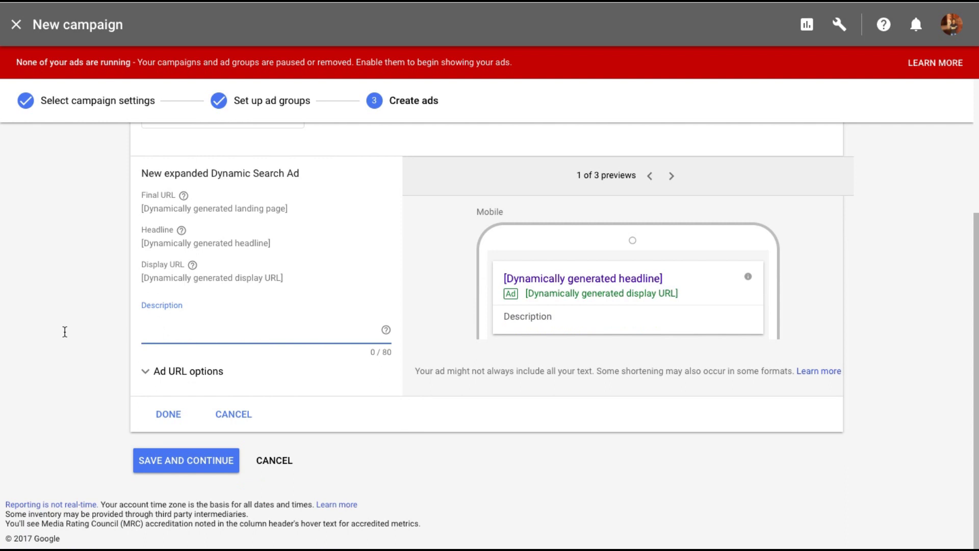
{"action": "type", "text": "Quick and easy video tutorials to help you wi"}
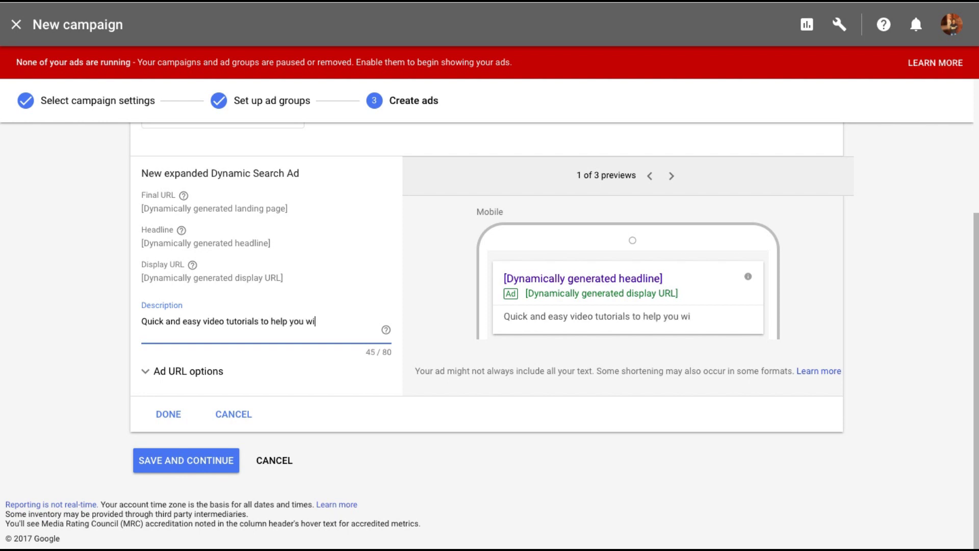
{"action": "type", "text": "th your marketing needs."}
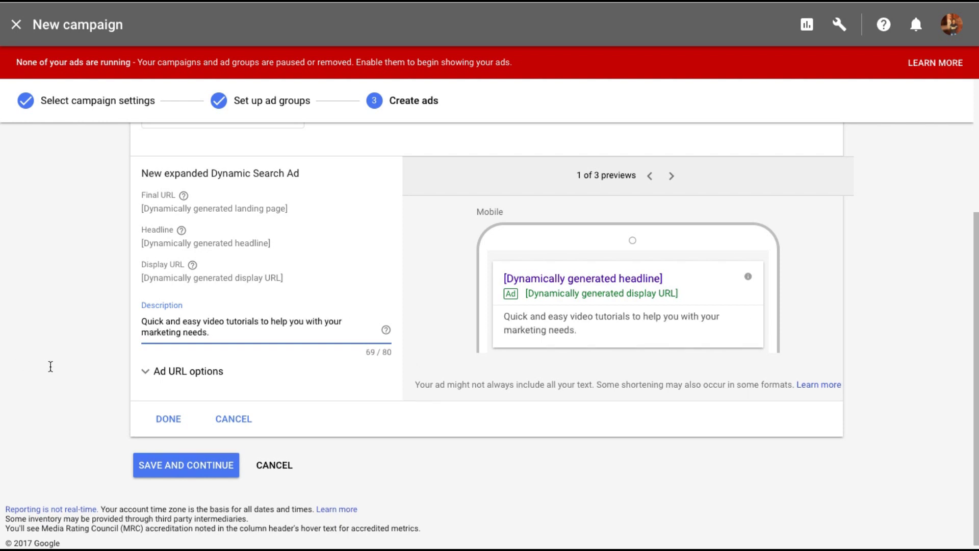
{"action": "left_click", "coordinate": [175, 417]}
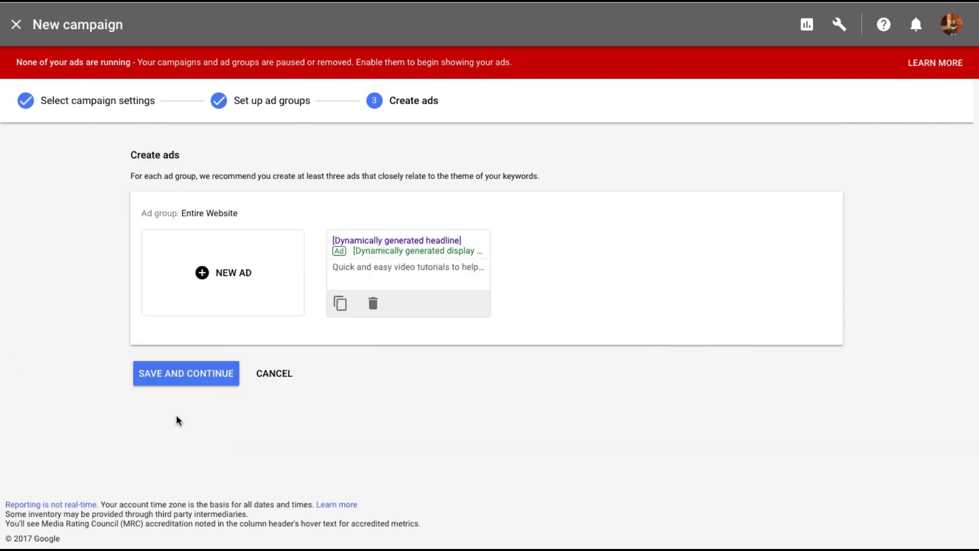
{"action": "left_click", "coordinate": [176, 361]}
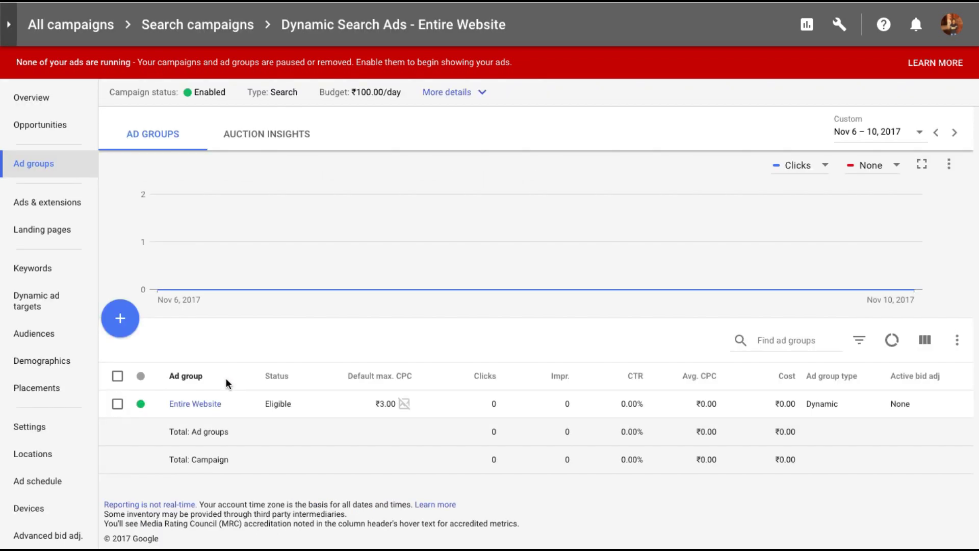